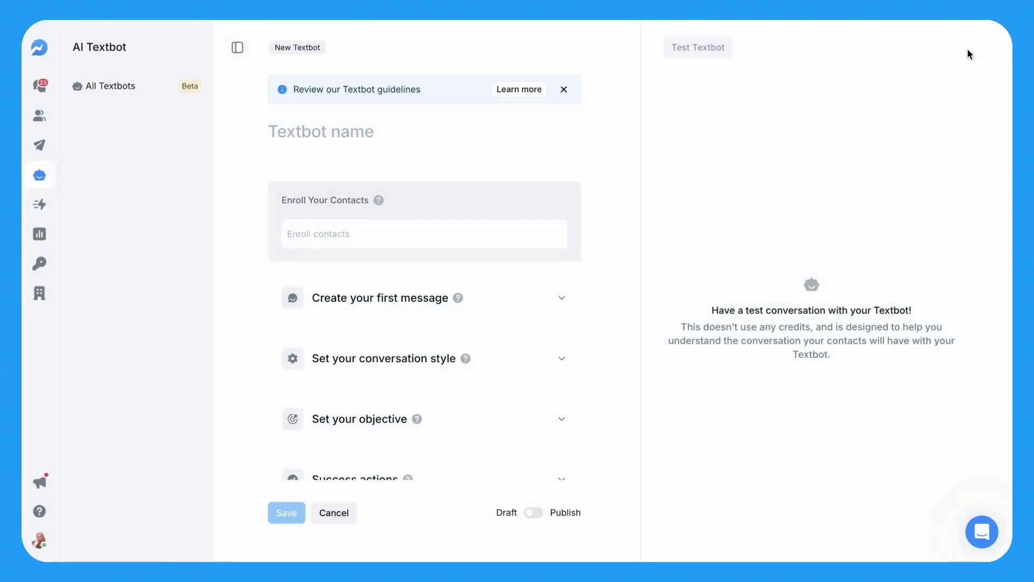
type("Lead qualifica")
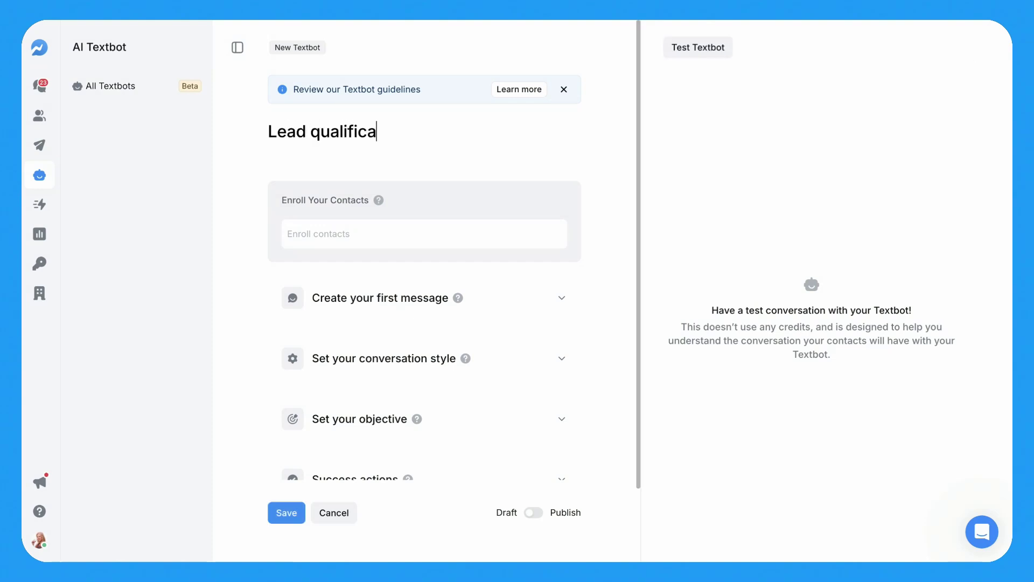
type("tion Textbot")
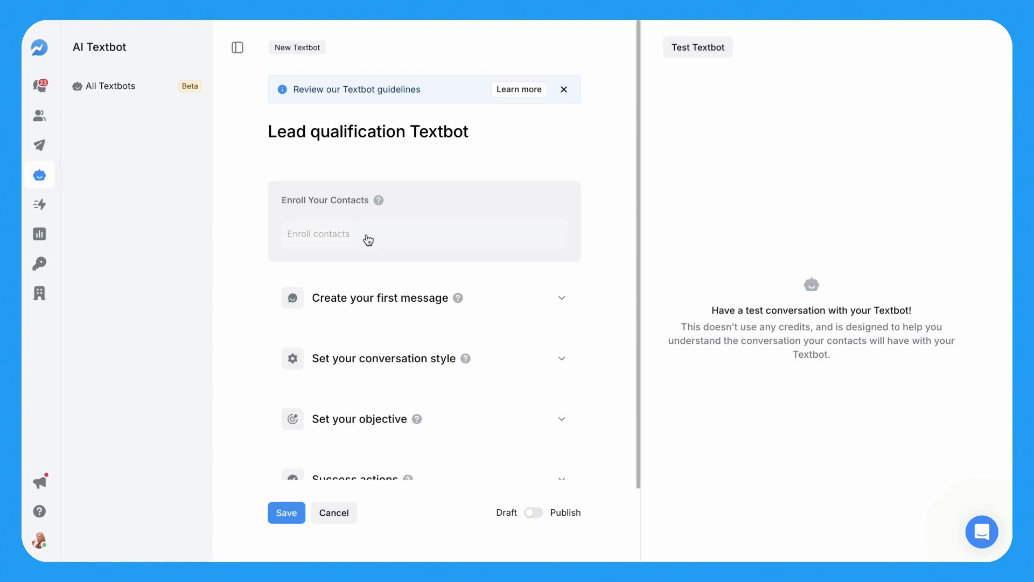
Step: Enroll the 5 contacts matching a new Tags filter on Lead
left_click(366, 236)
left_click(448, 169)
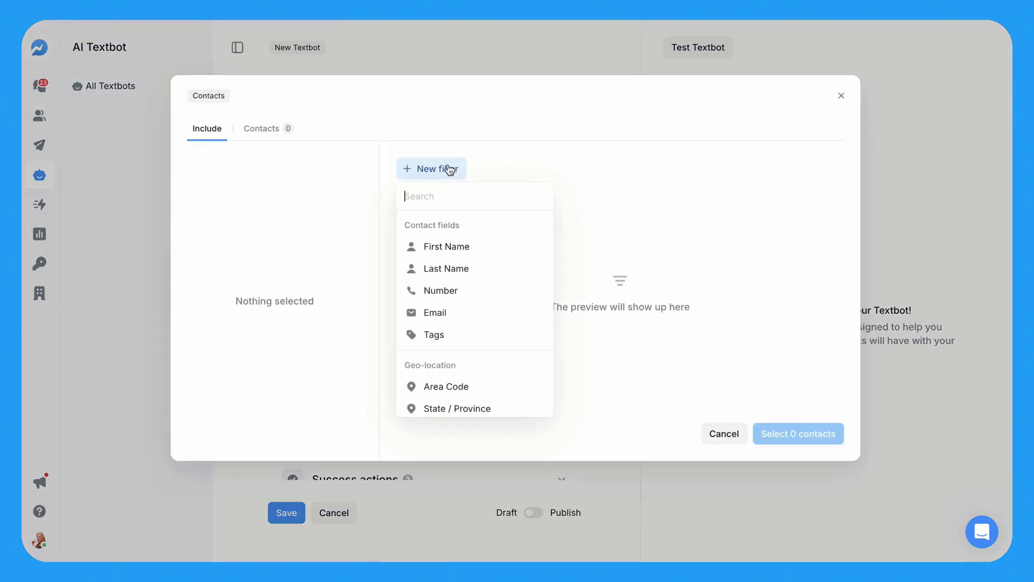
left_click(467, 346)
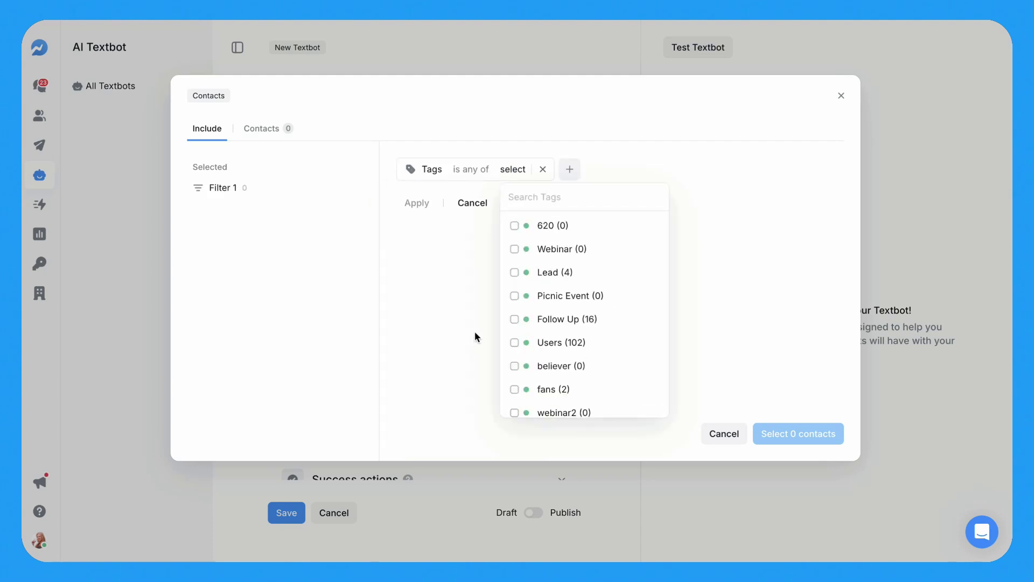
left_click(548, 272)
left_click(409, 206)
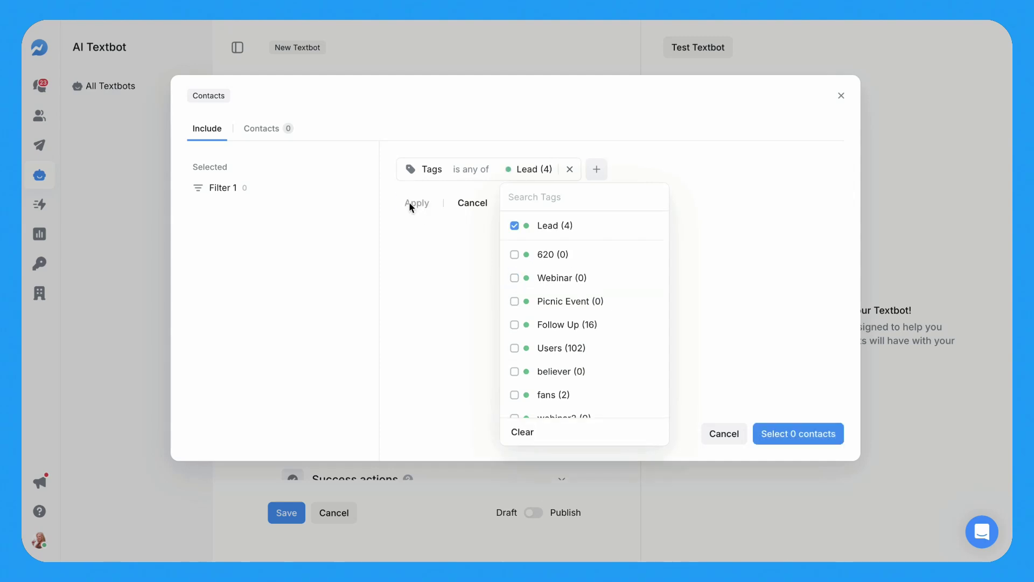
left_click(803, 441)
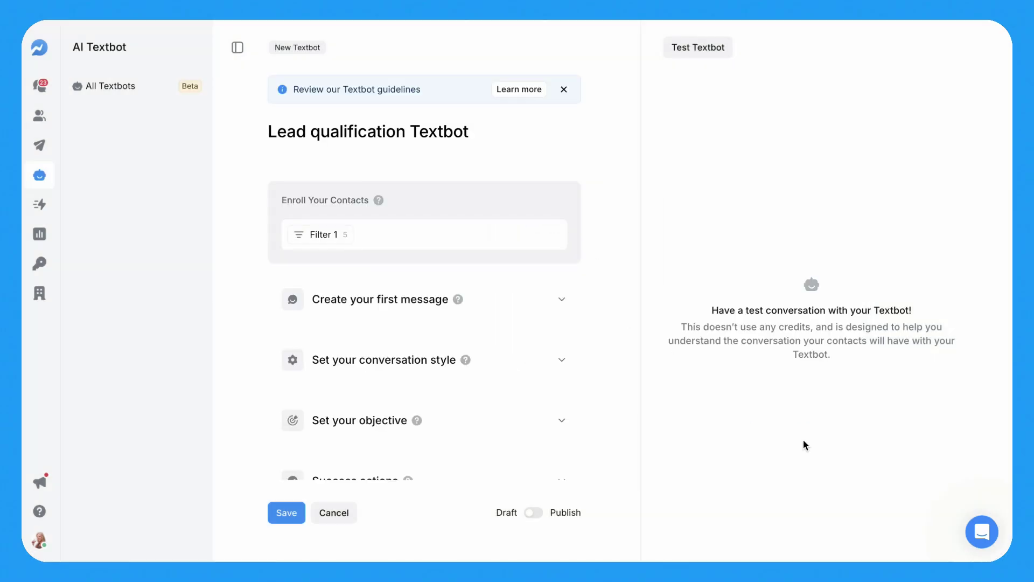
Step: Write the free roofing quote greeting as the first message and expand conversation style
left_click(529, 305)
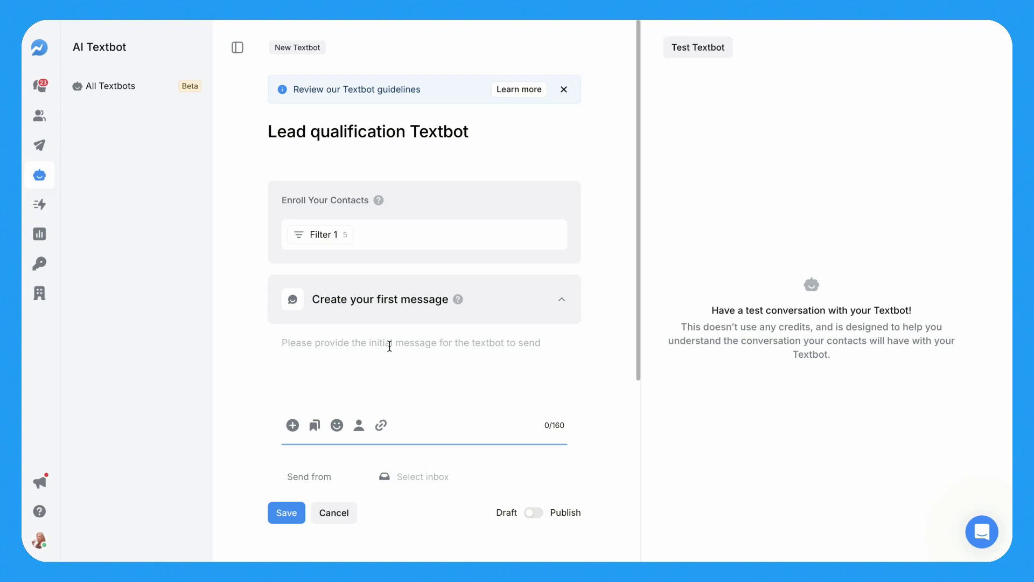
type("Thank you for interest in our roofing services, are interested in a free quote for a new roof?")
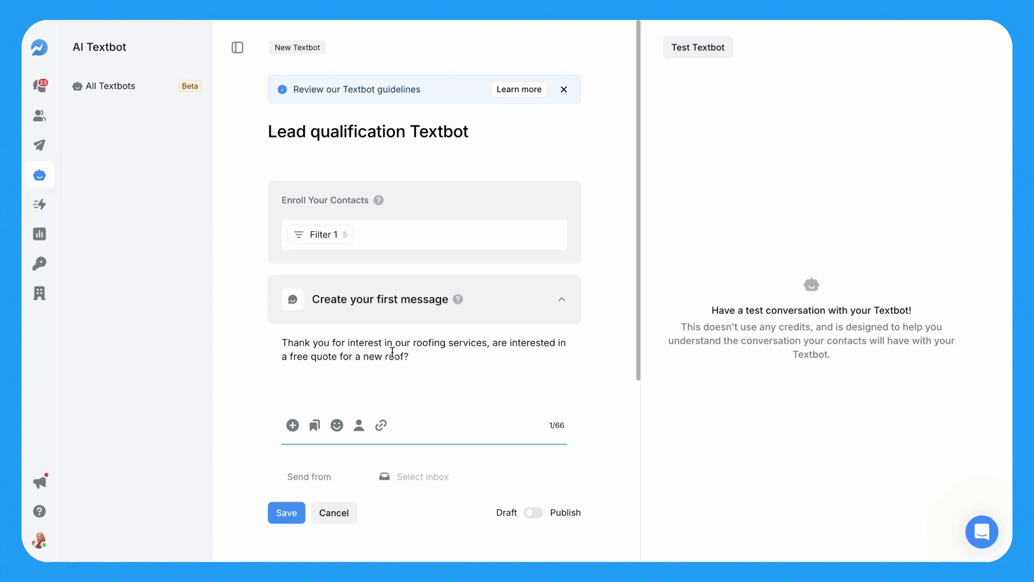
left_click(561, 300)
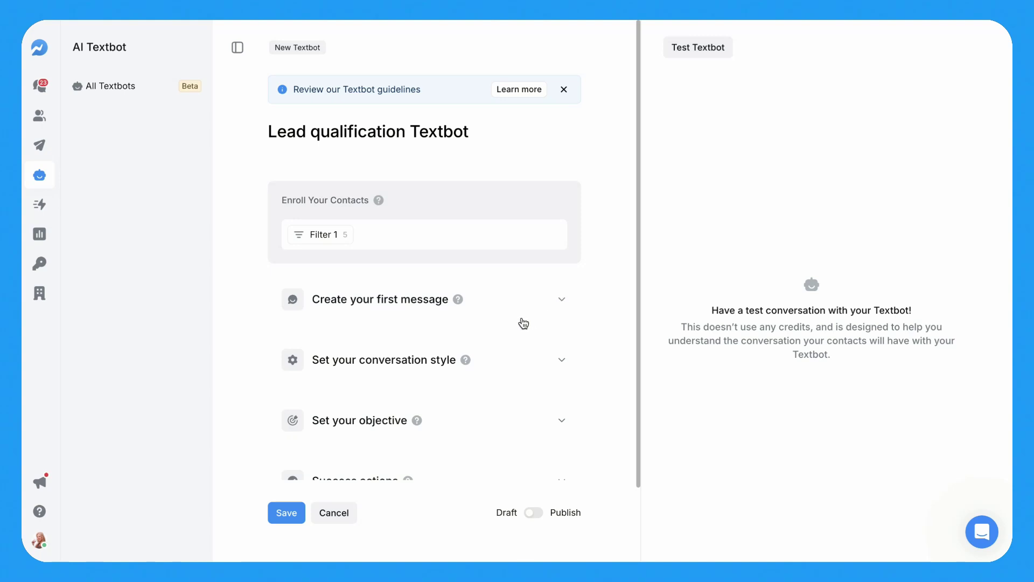
scroll(522, 324, "down", 2)
left_click(542, 307)
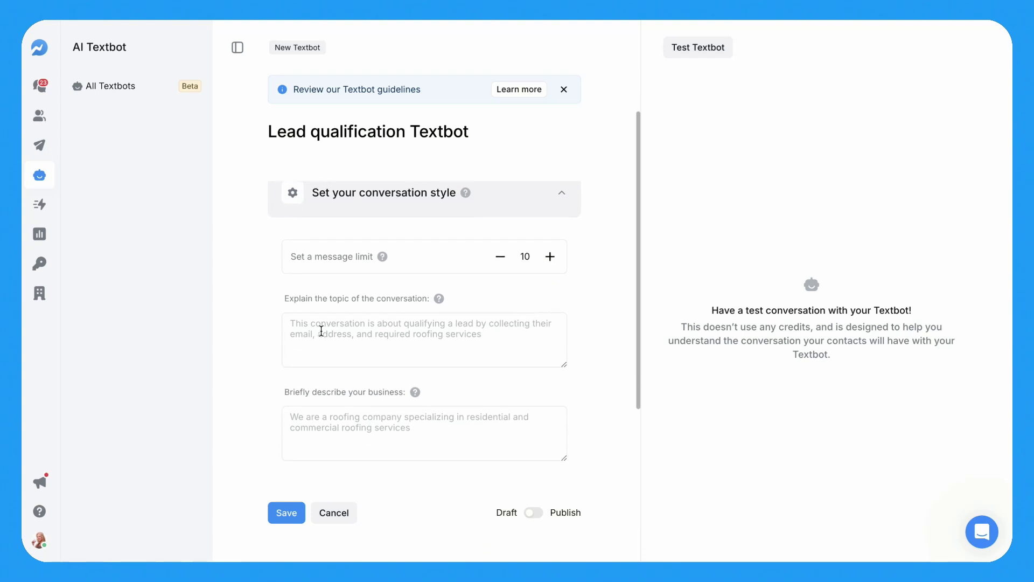
scroll(321, 331, "down", 2)
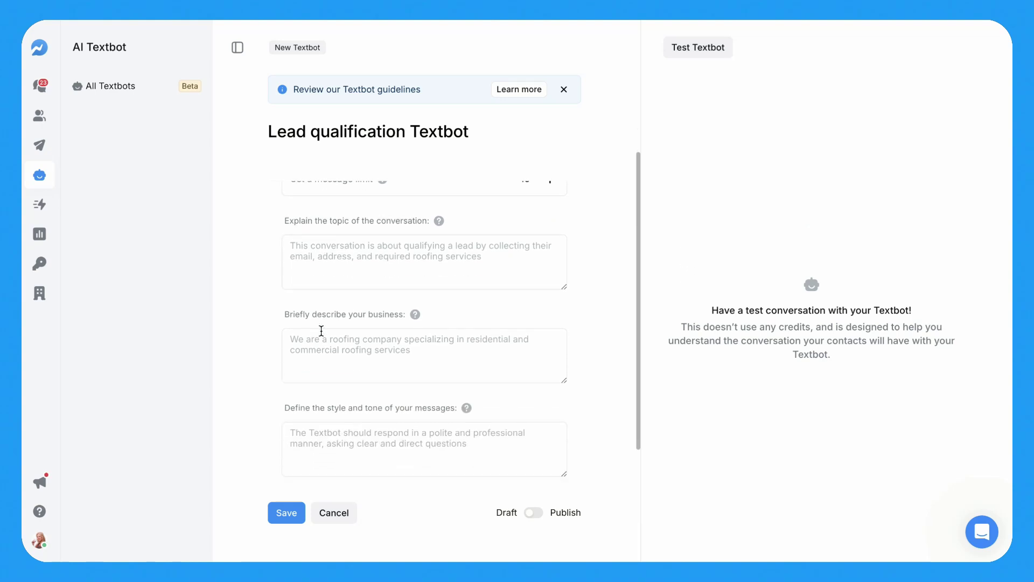
scroll(429, 340, "down", 2)
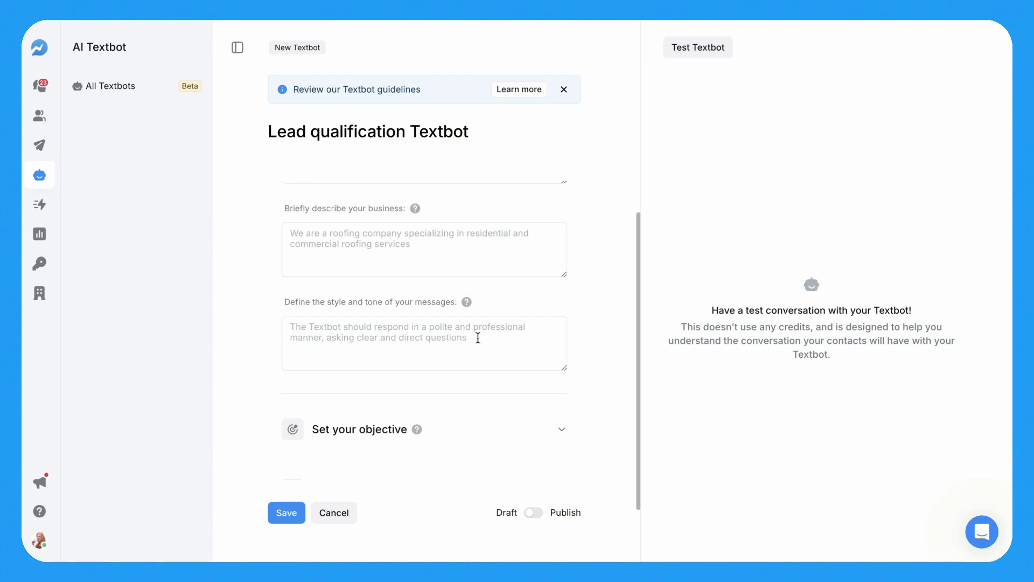
scroll(478, 338, "down", 2)
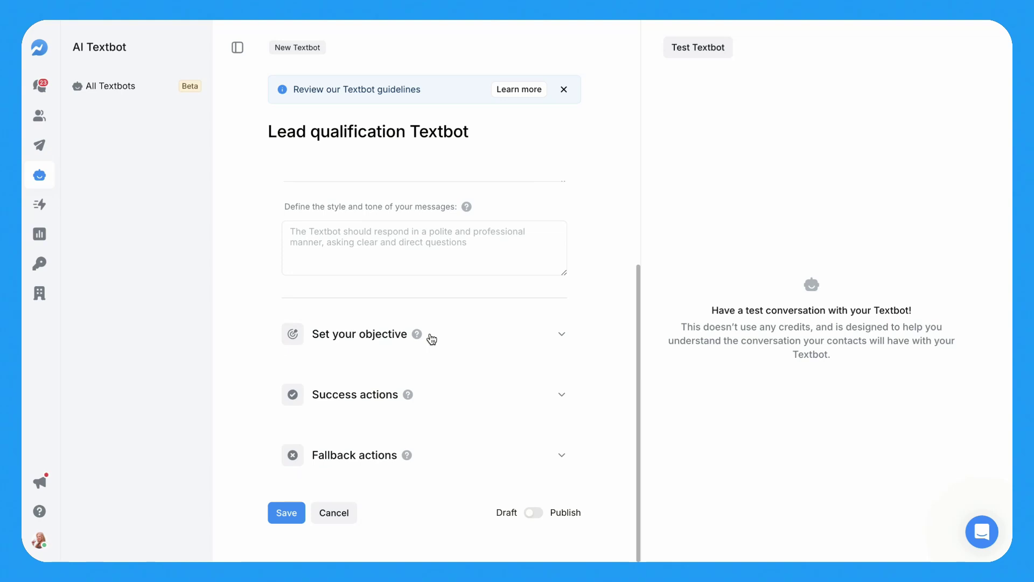
Step: Make the bot collect the contact's E-Mail Address property
left_click(431, 340)
scroll(429, 339, "down", 2)
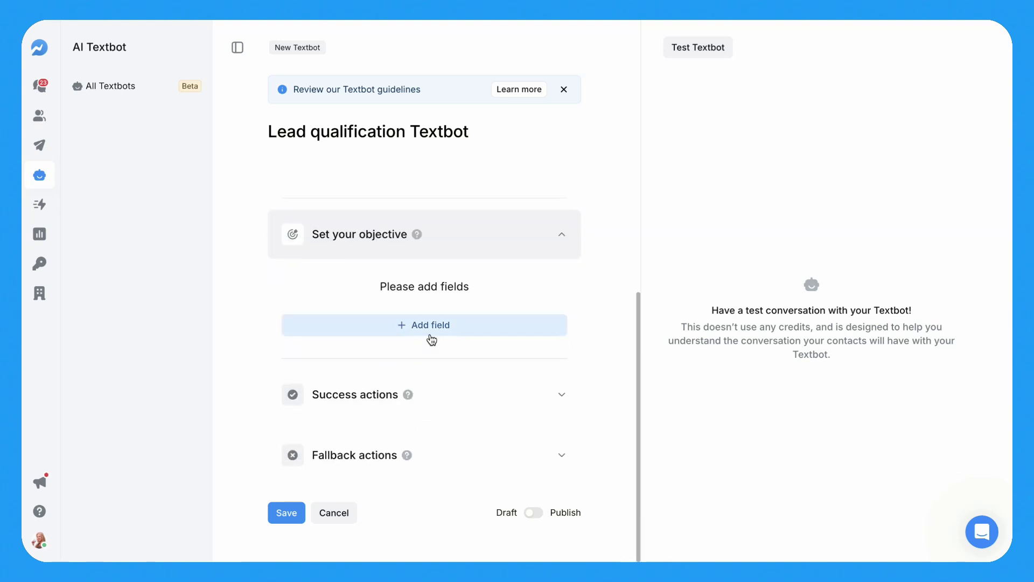
left_click(414, 328)
left_click(451, 354)
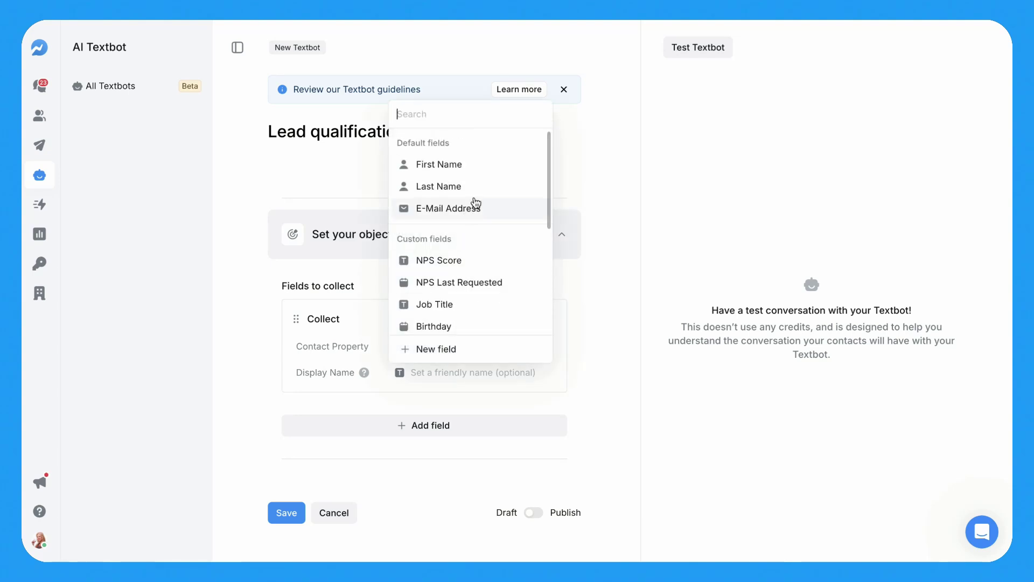
left_click(475, 208)
Step: Add a second collected field as a new Text contact property named 'adress'
left_click(425, 425)
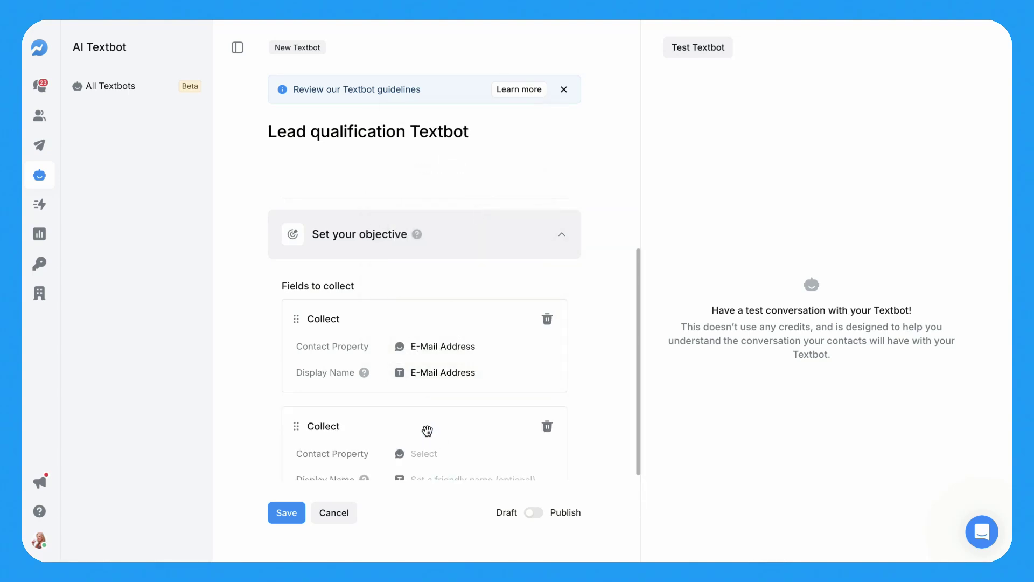
scroll(447, 413, "down", 2)
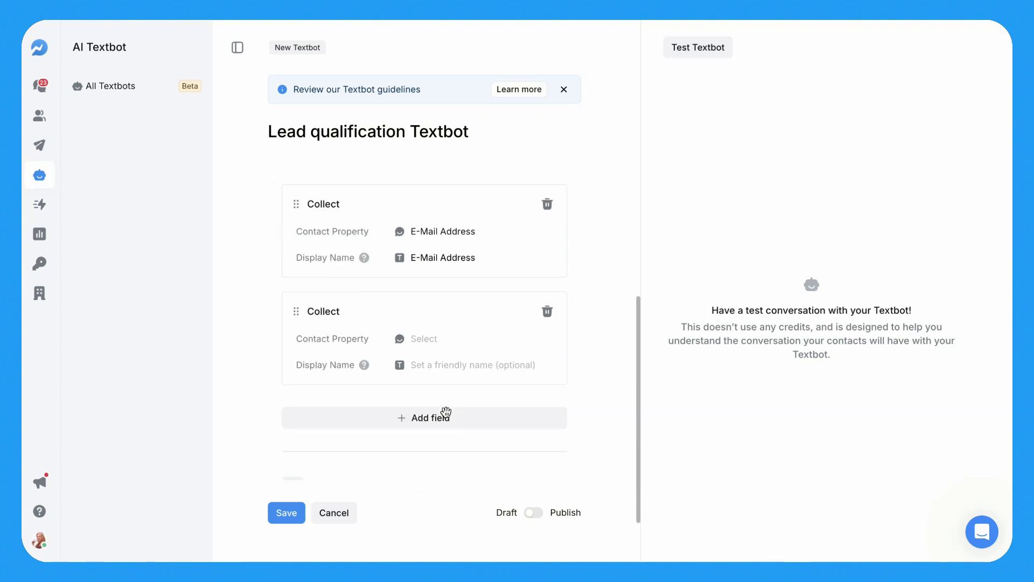
left_click(455, 333)
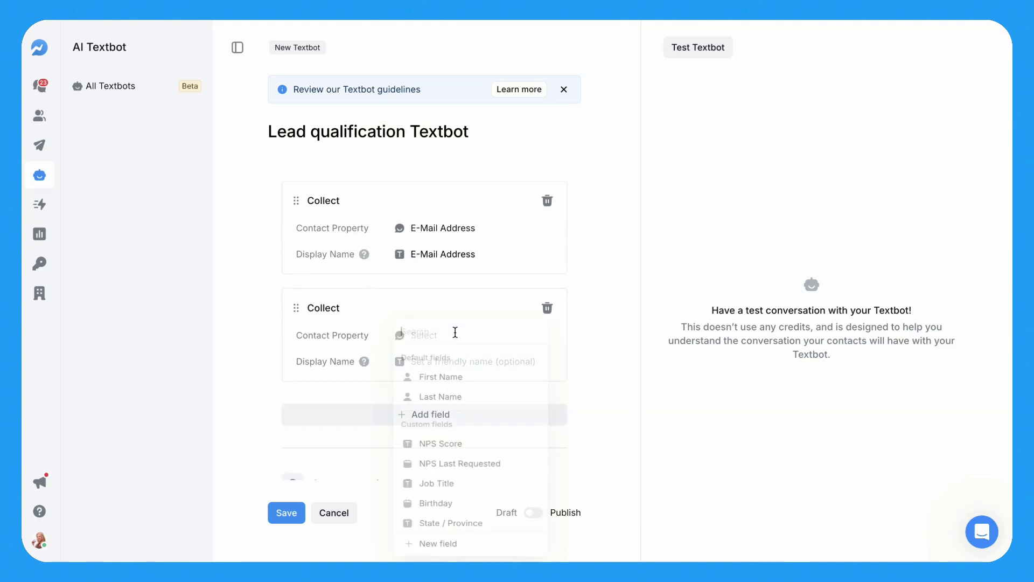
left_click(436, 548)
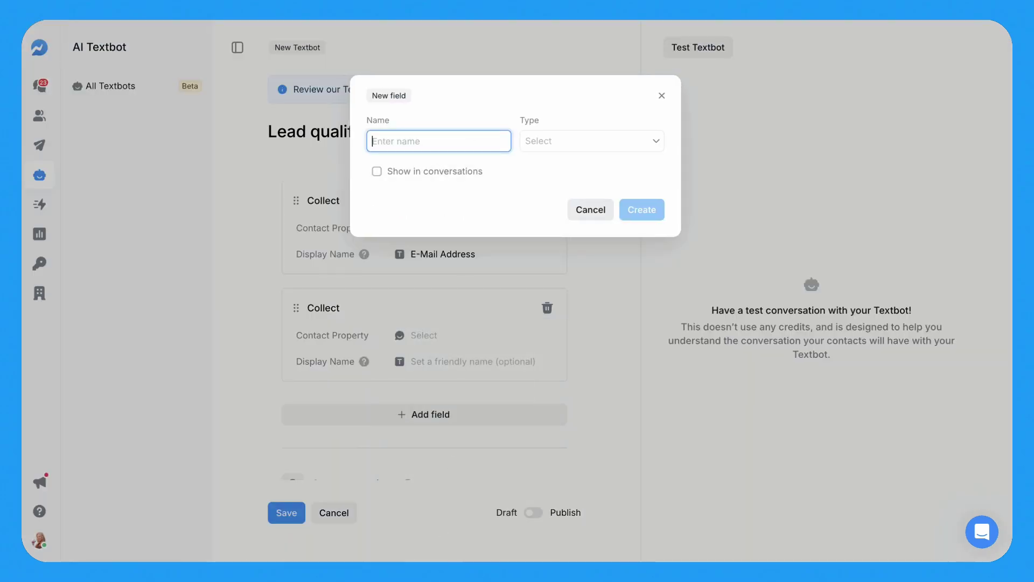
type("adress")
left_click(578, 139)
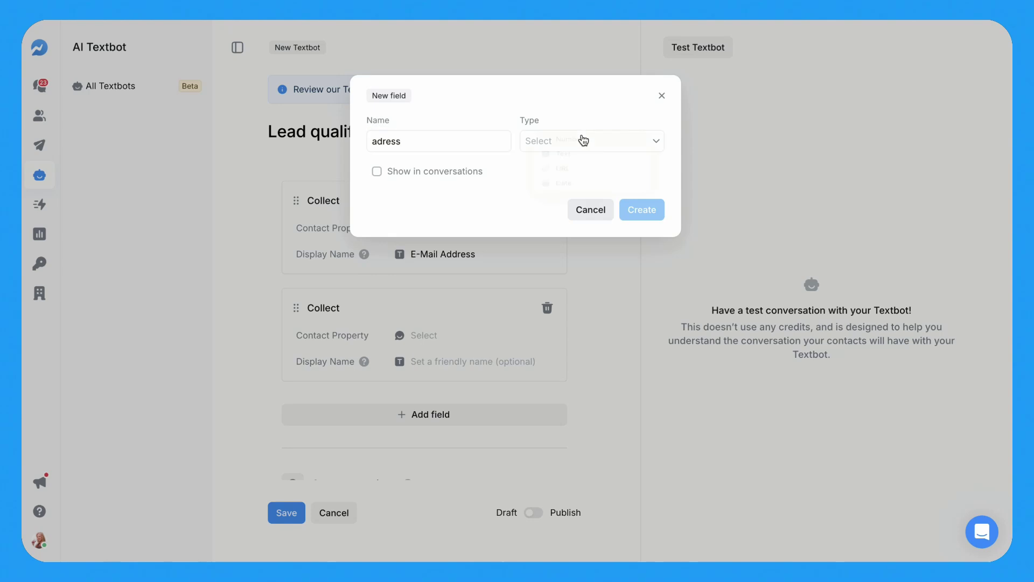
left_click(575, 167)
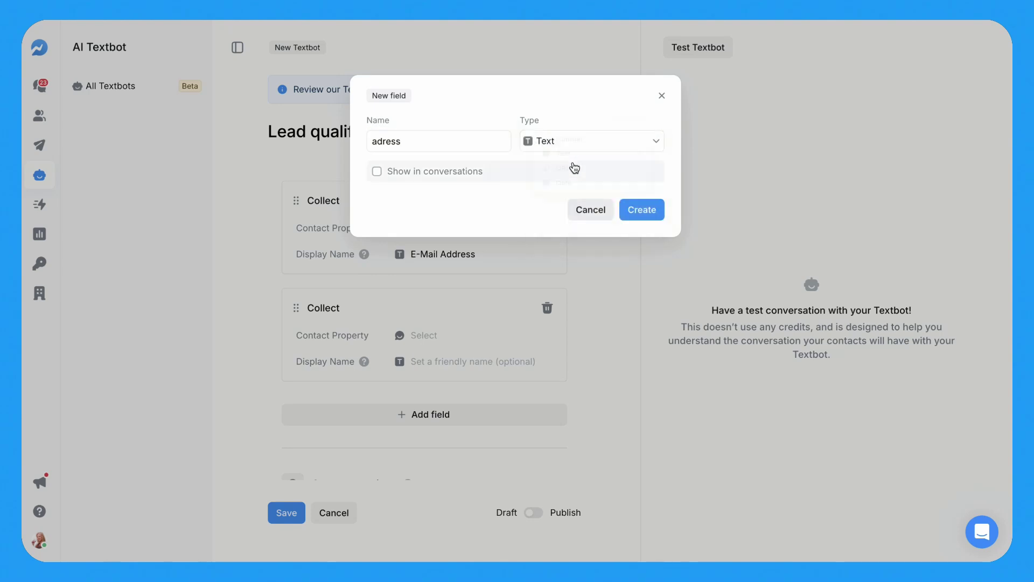
left_click(649, 210)
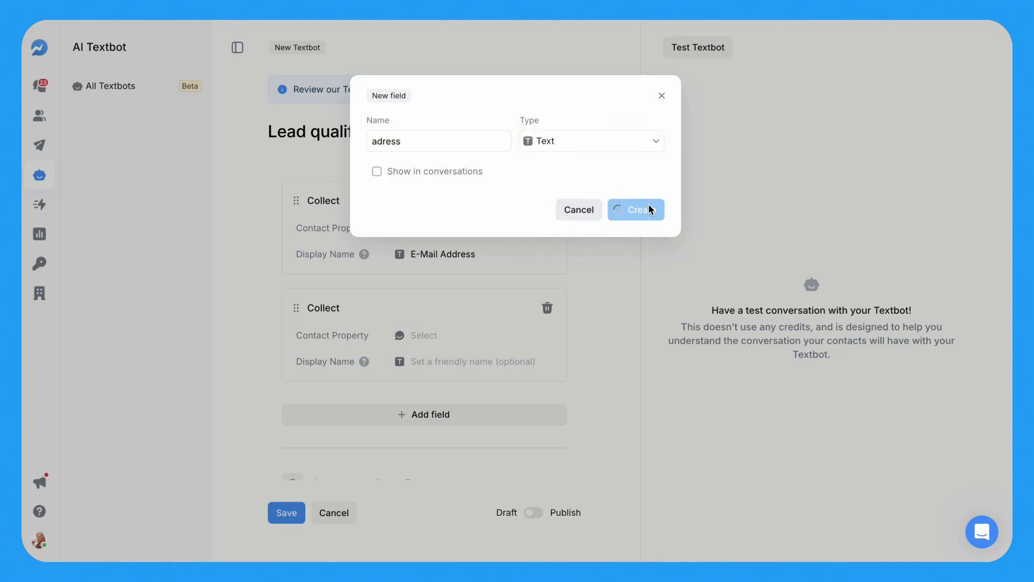
scroll(465, 374, "down", 2)
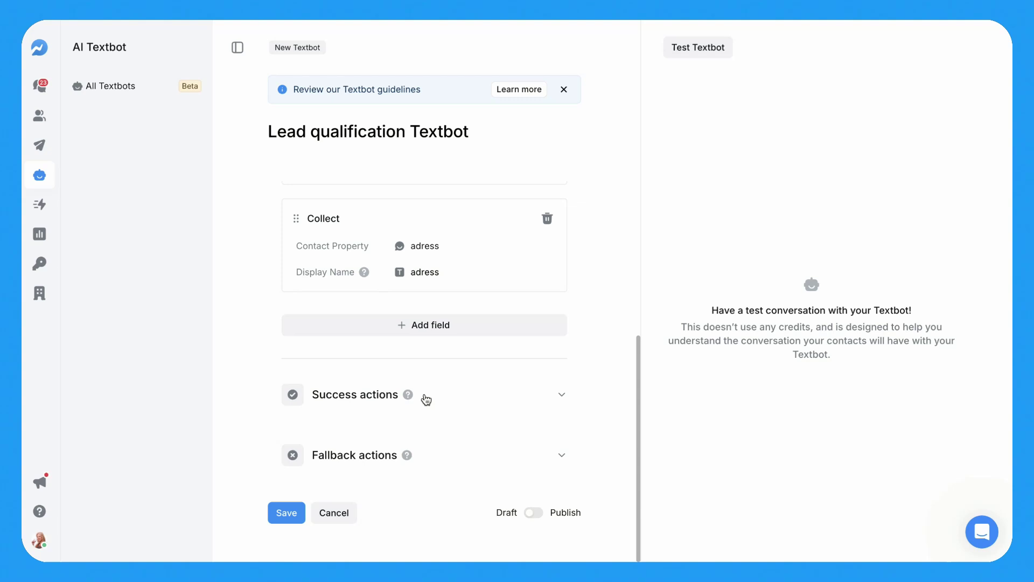
Step: Add a success action that tags contacts 'qualified'
left_click(425, 398)
scroll(426, 409, "down", 2)
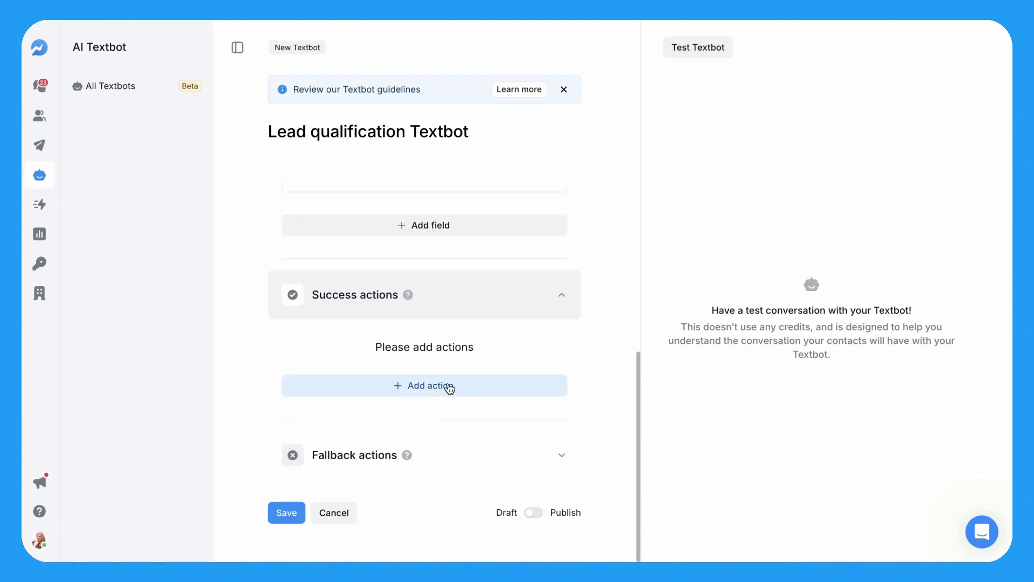
left_click(447, 385)
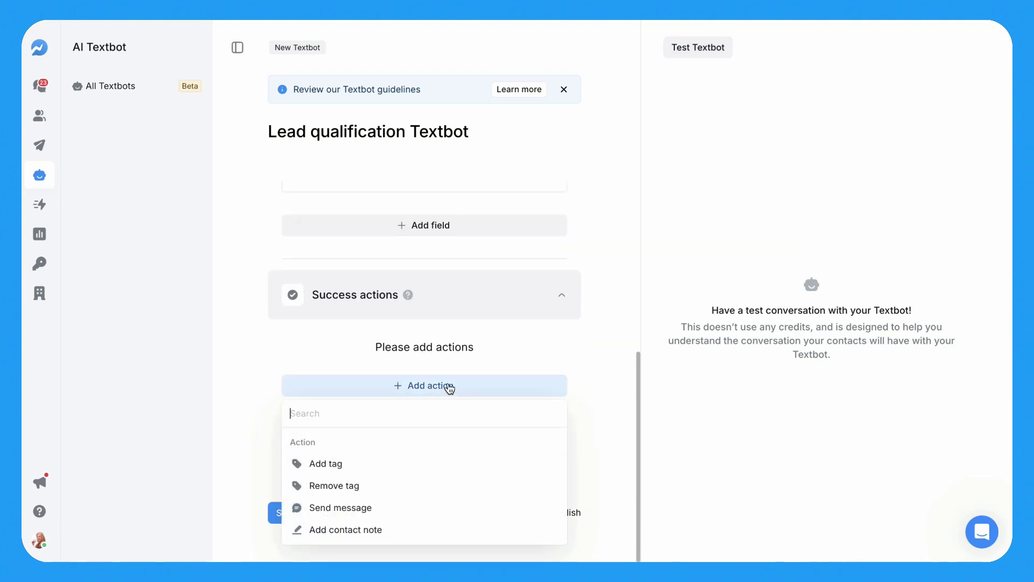
left_click(353, 469)
left_click(432, 393)
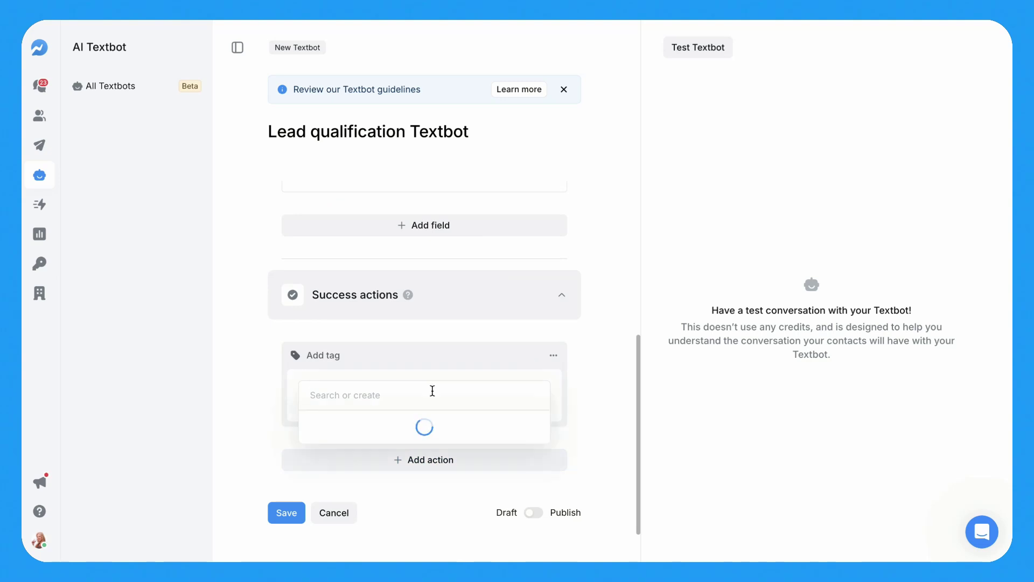
type("qual")
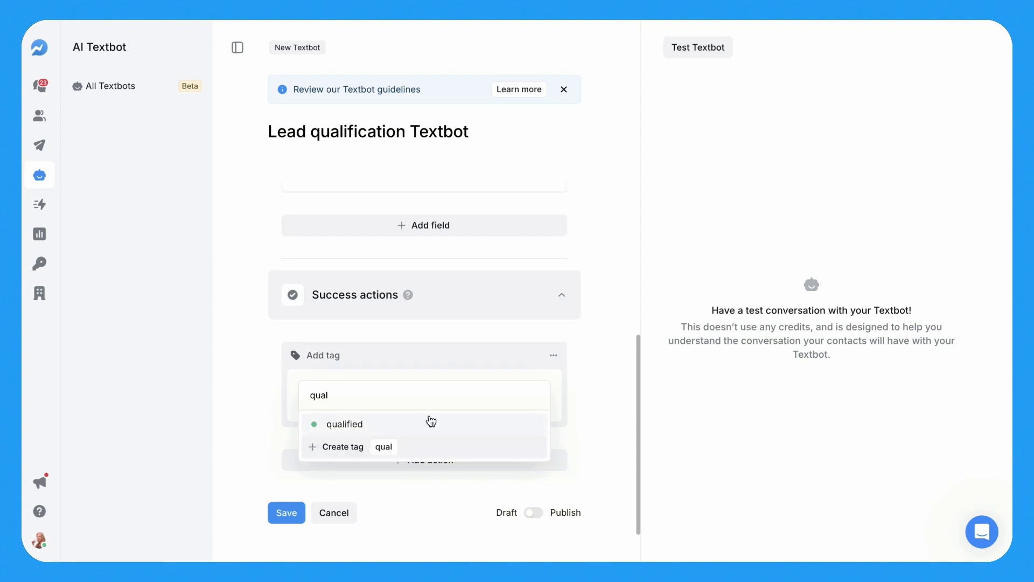
left_click(344, 424)
left_click(244, 410)
scroll(244, 410, "down", 1)
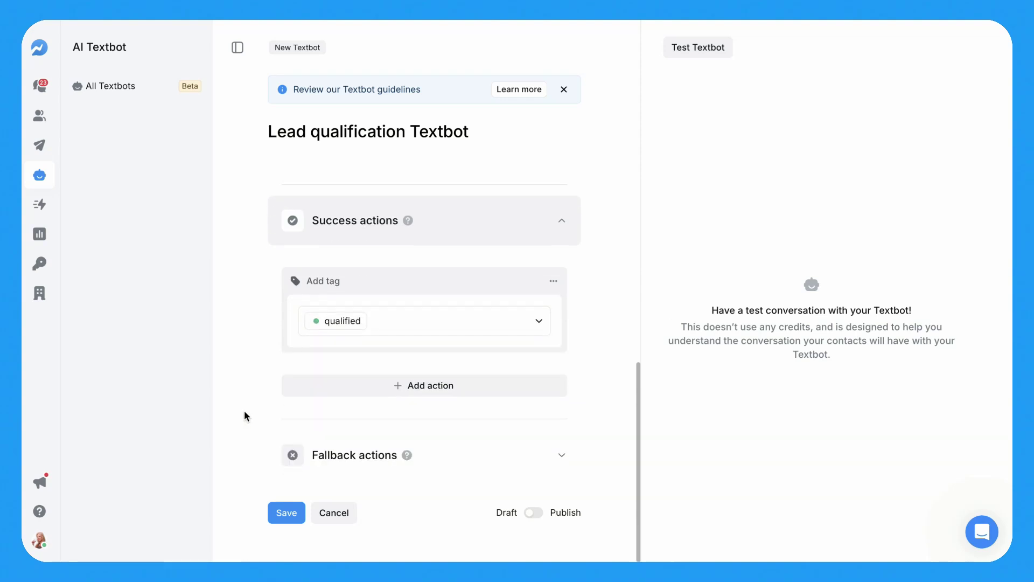
Step: Add a fallback contact note reading 'Manual follow up'
left_click(324, 453)
left_click(383, 449)
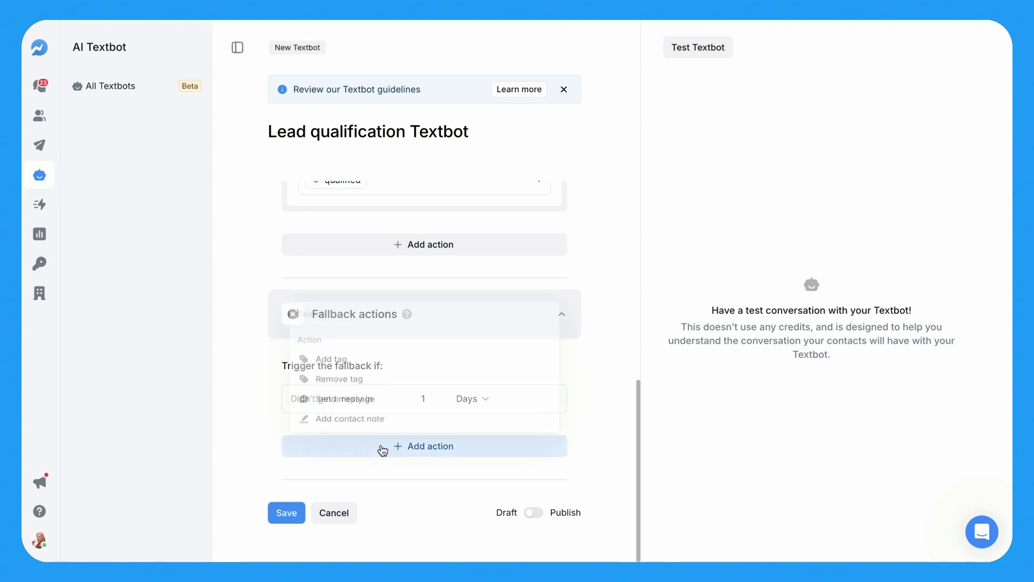
left_click(335, 420)
scroll(374, 469, "down", 2)
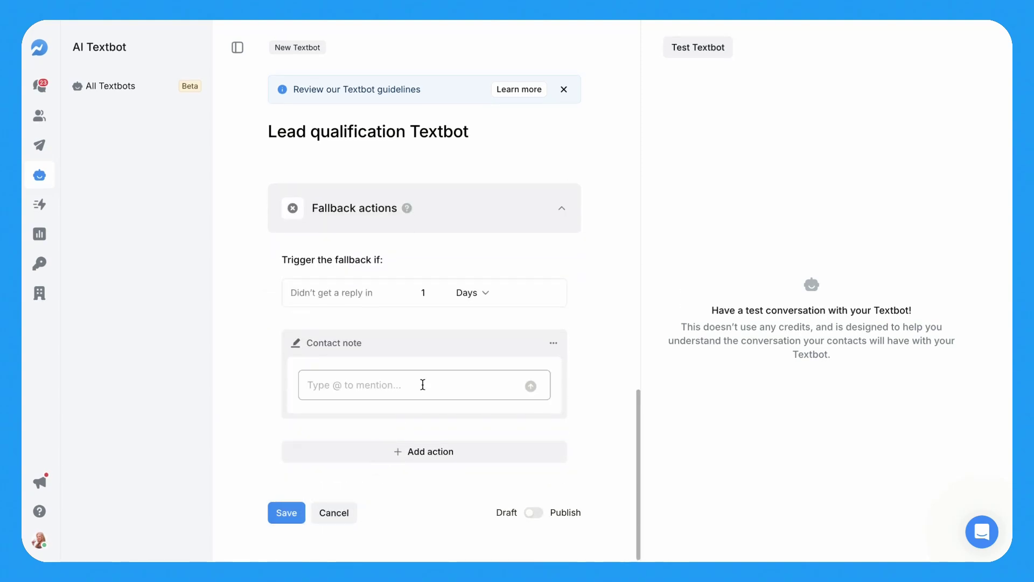
left_click(422, 385)
type("Manual follo")
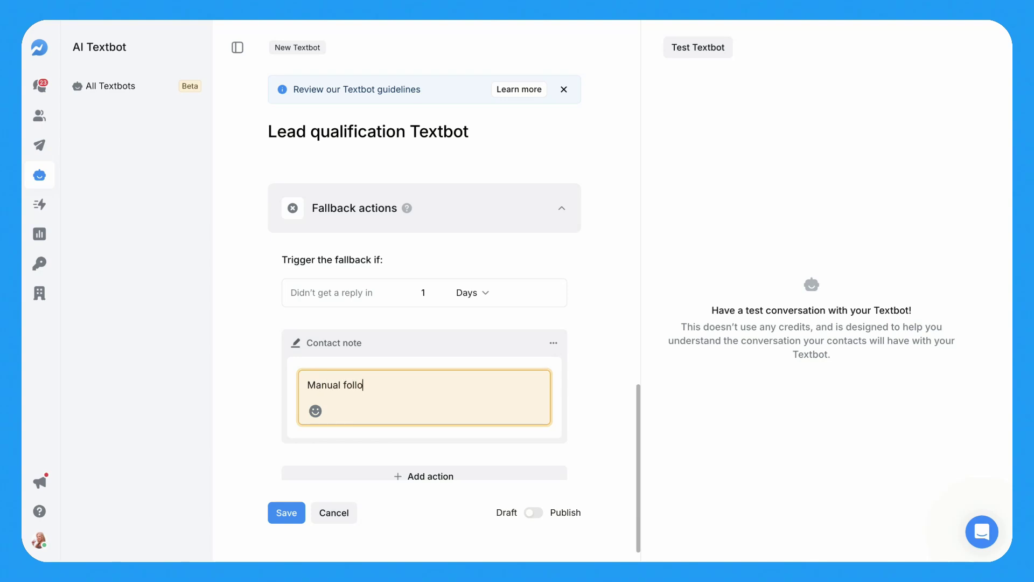
type("w up")
Step: Test the textbot in chat, replying 'yes I do' and then an email address
left_click(698, 48)
left_click(754, 475)
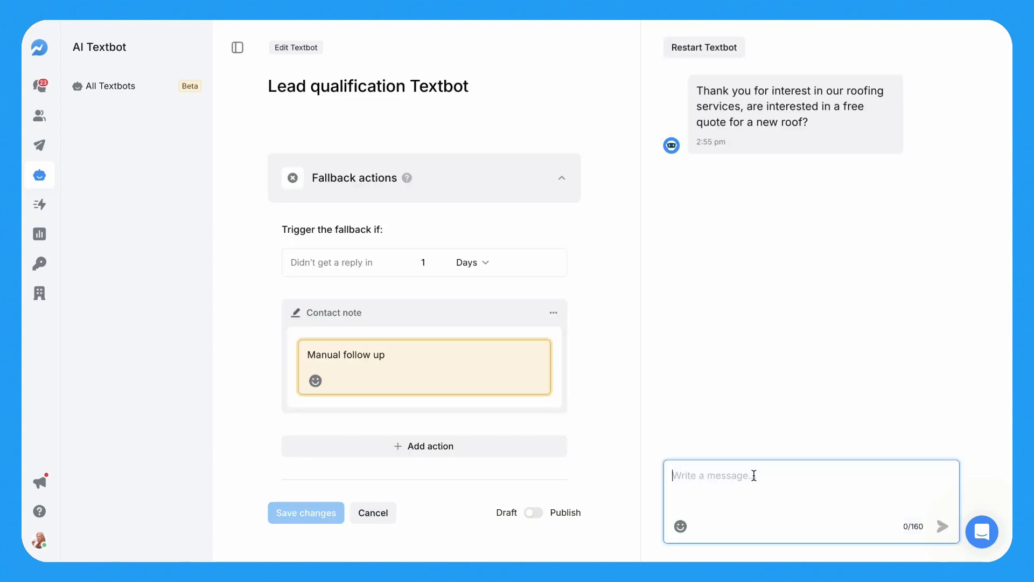
type("yes I do")
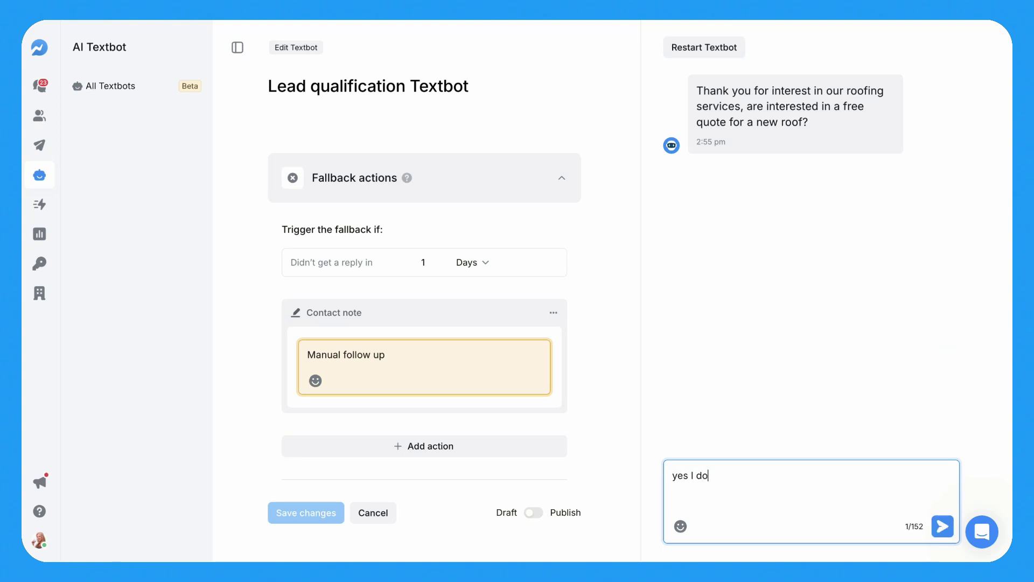
left_click(942, 527)
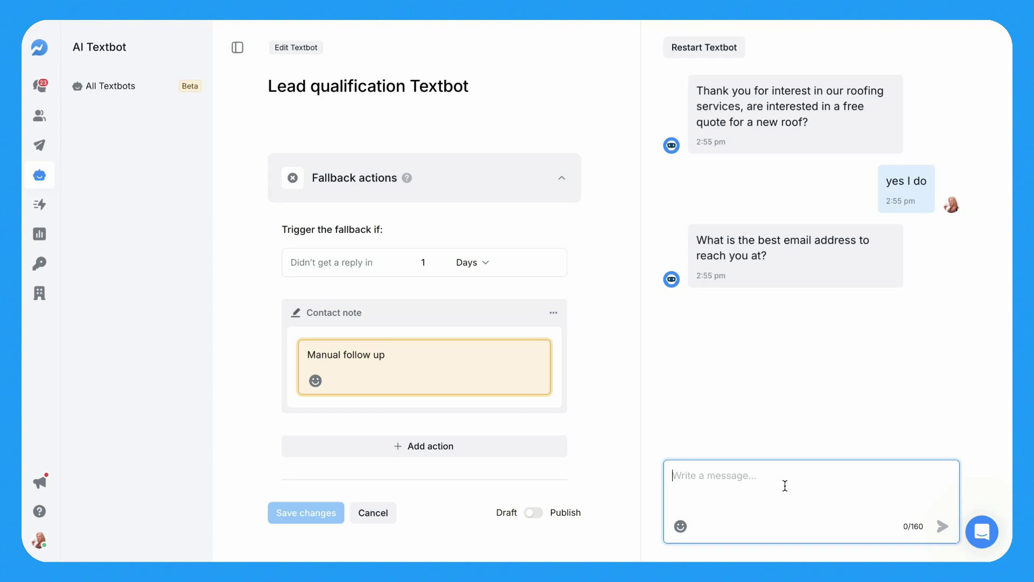
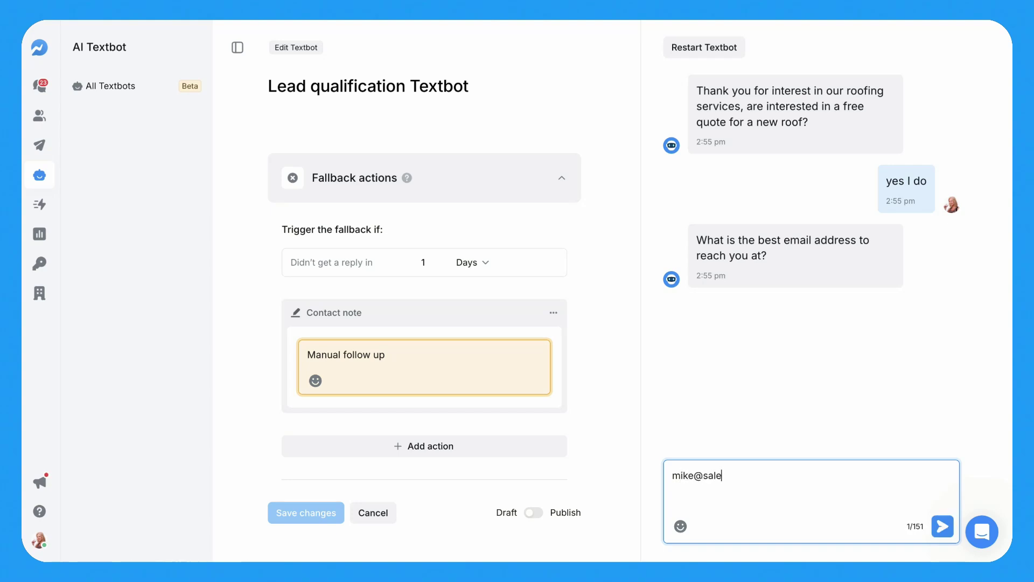
left_click(942, 526)
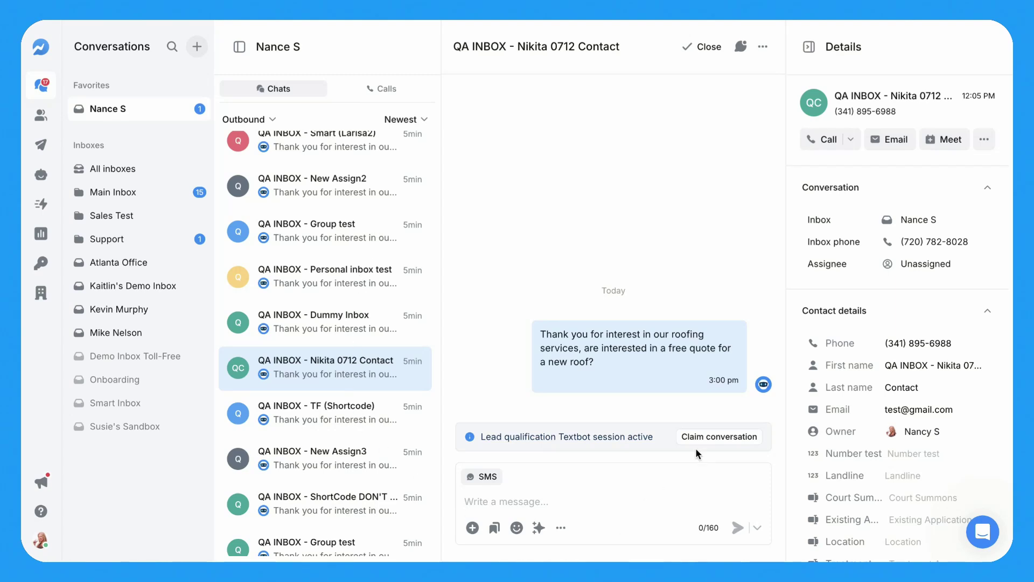
Step: Claim the live conversation from the textbot
left_click(726, 443)
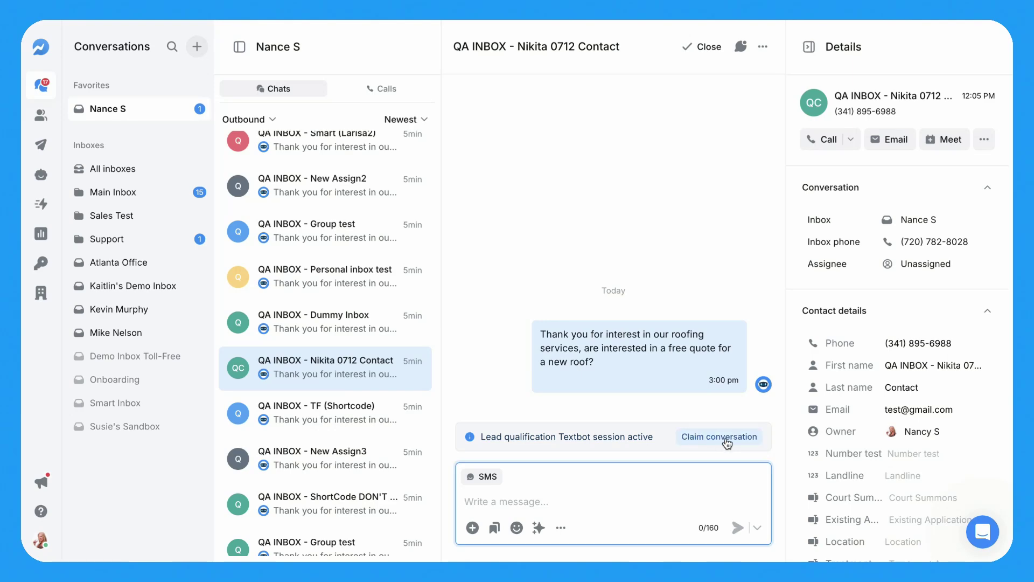
left_click(716, 441)
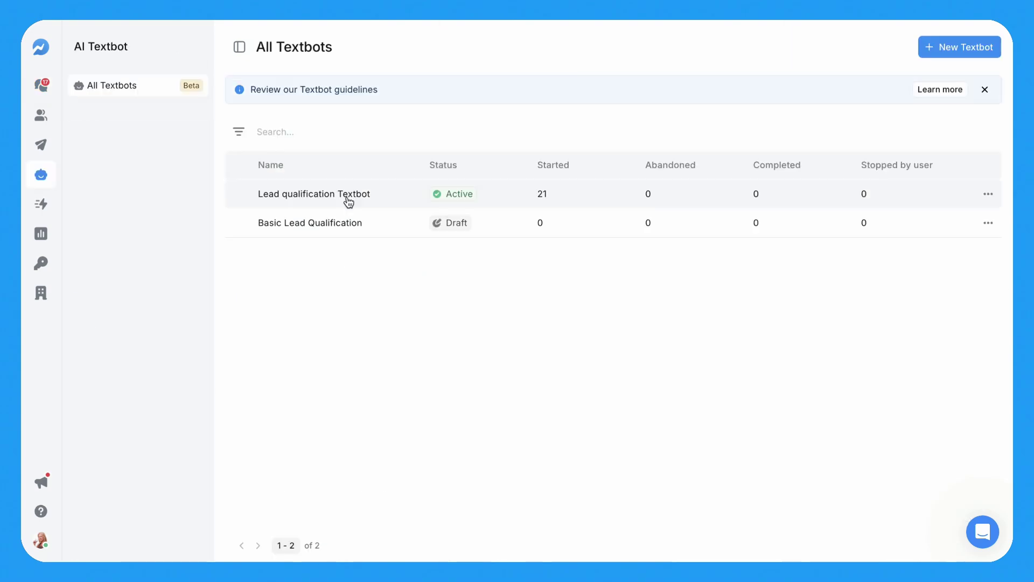
Step: Open Lead qualification Textbot's detail page from the All Textbots list
left_click(348, 198)
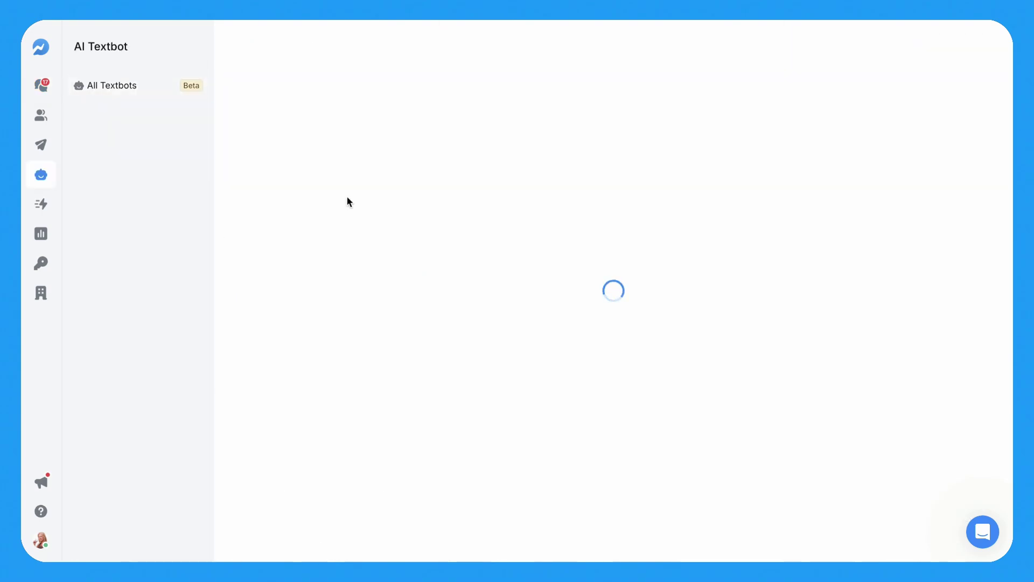